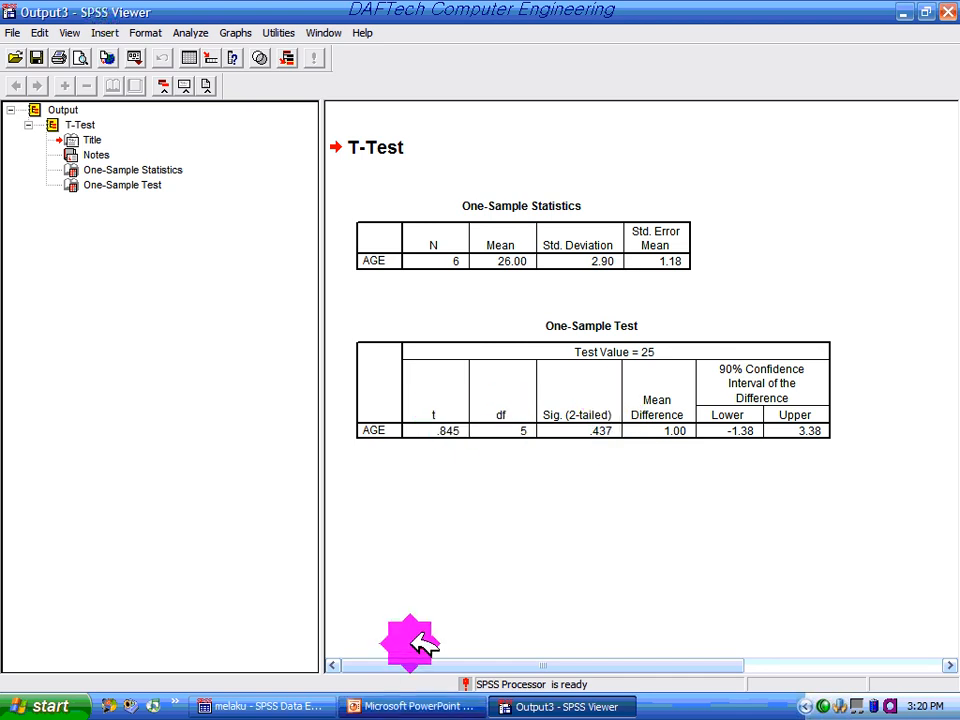
- Switch to PowerPoint to review the T cal and T tab formulas on the slide, and return to the T-Test output
left_click(440, 705)
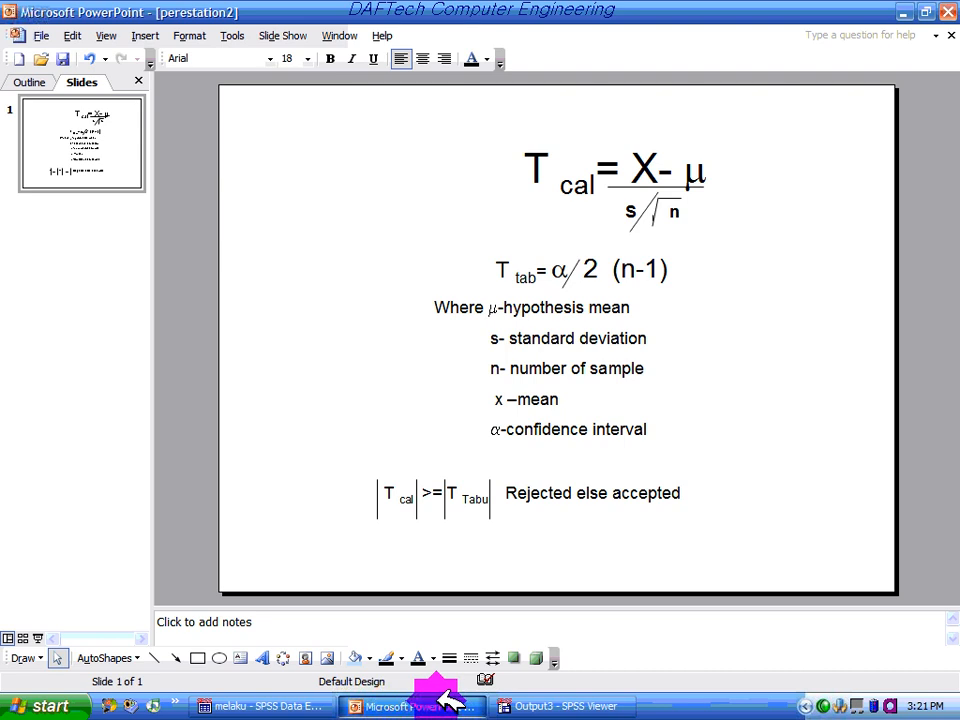
left_click(514, 702)
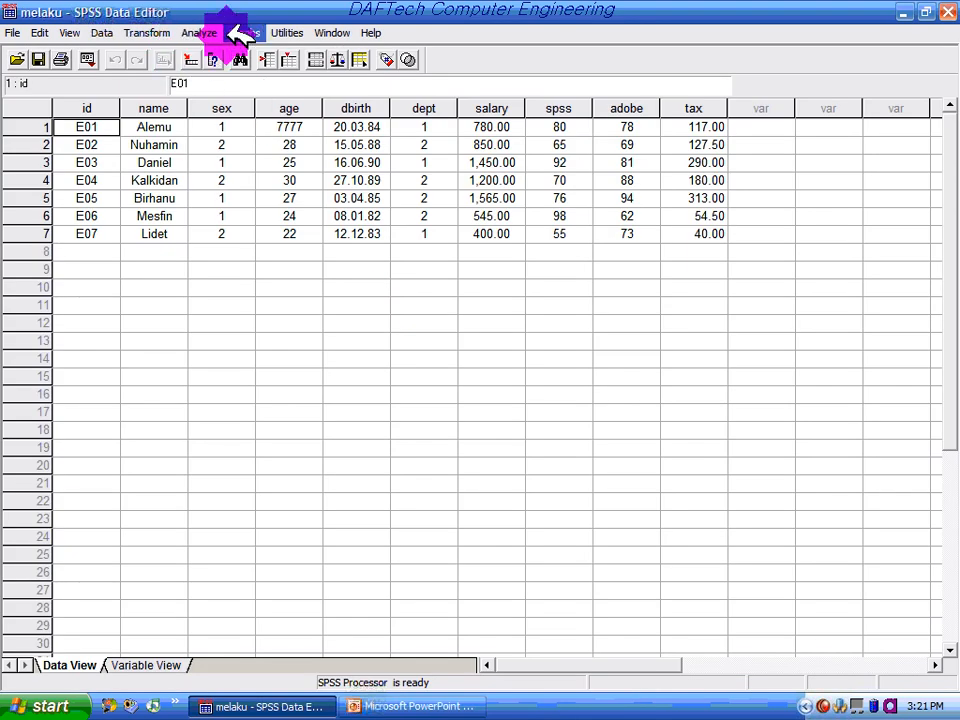
- Run a One-Sample T Test on age with a test value of 26 and a 95% confidence interval
left_click(212, 31)
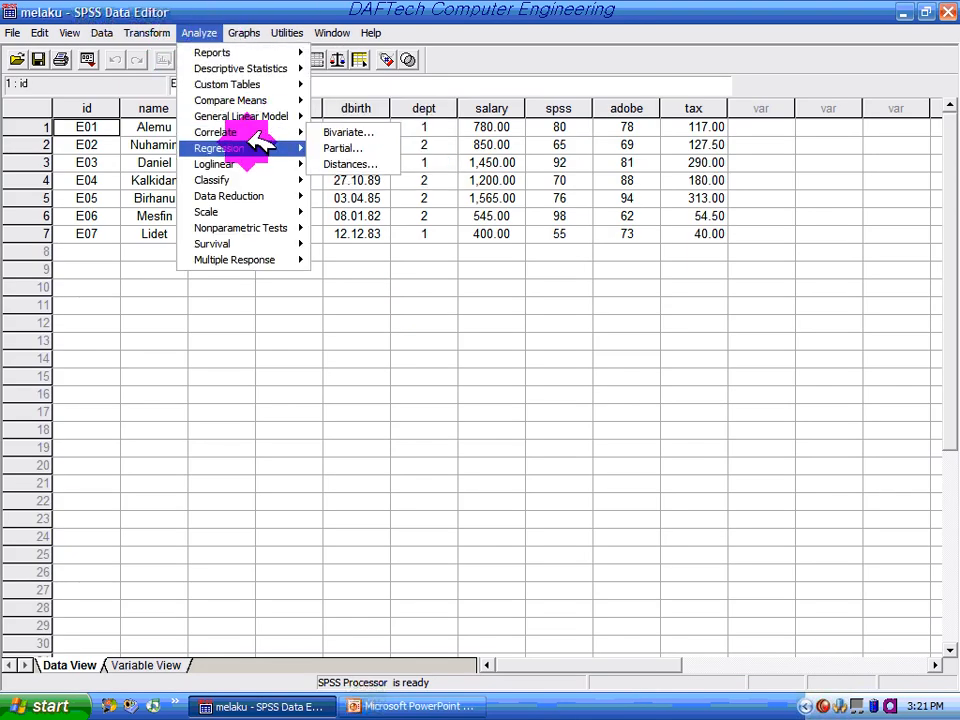
mouse_move(255, 100)
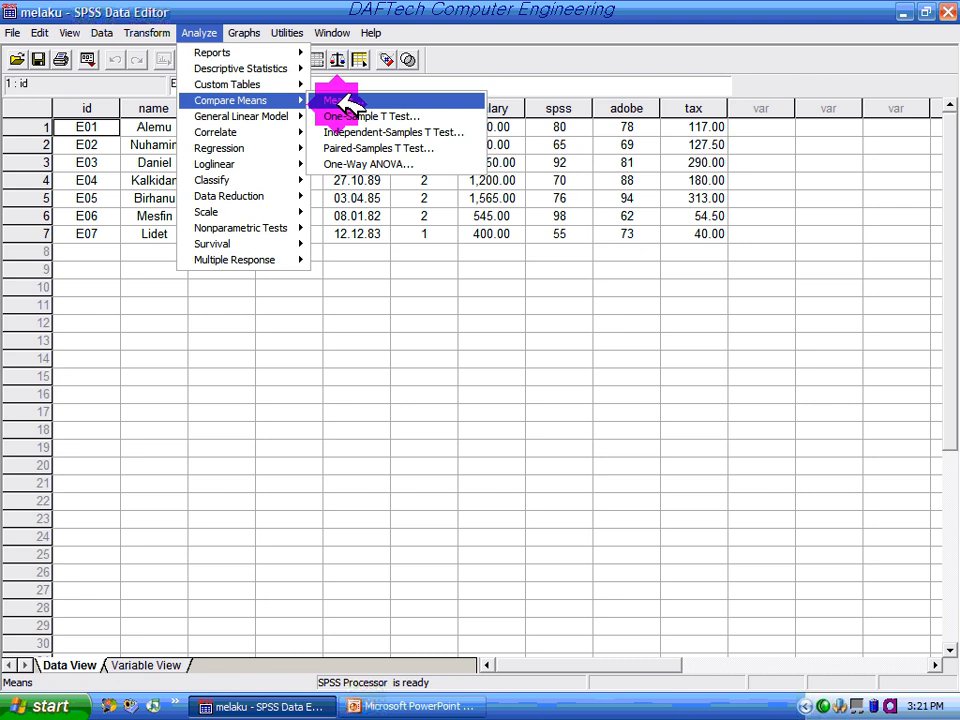
left_click(362, 116)
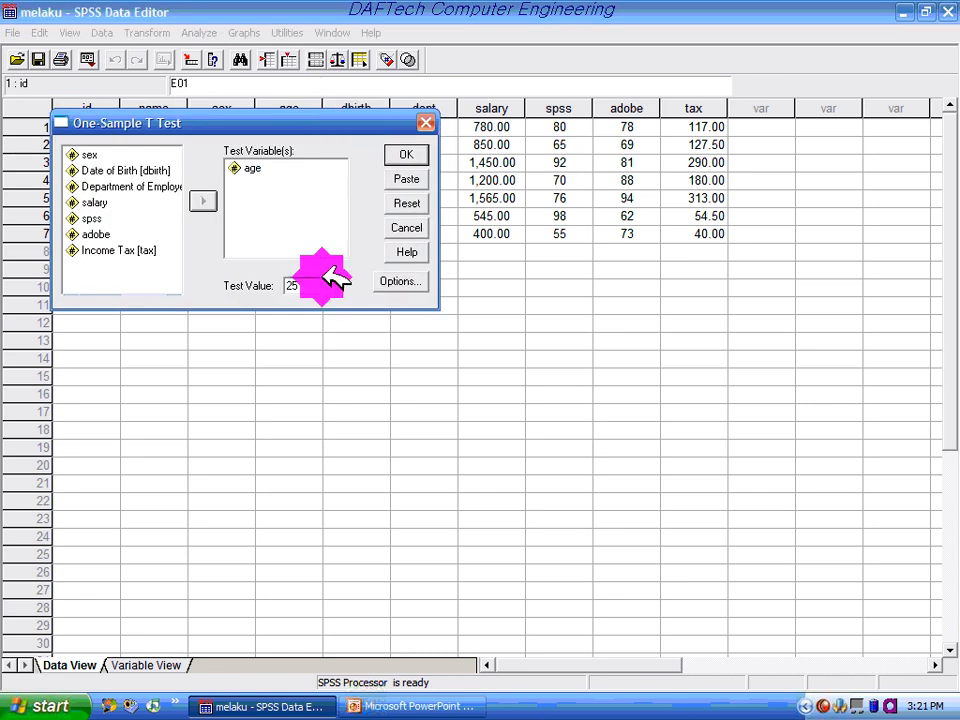
left_click_drag(302, 288, 282, 290)
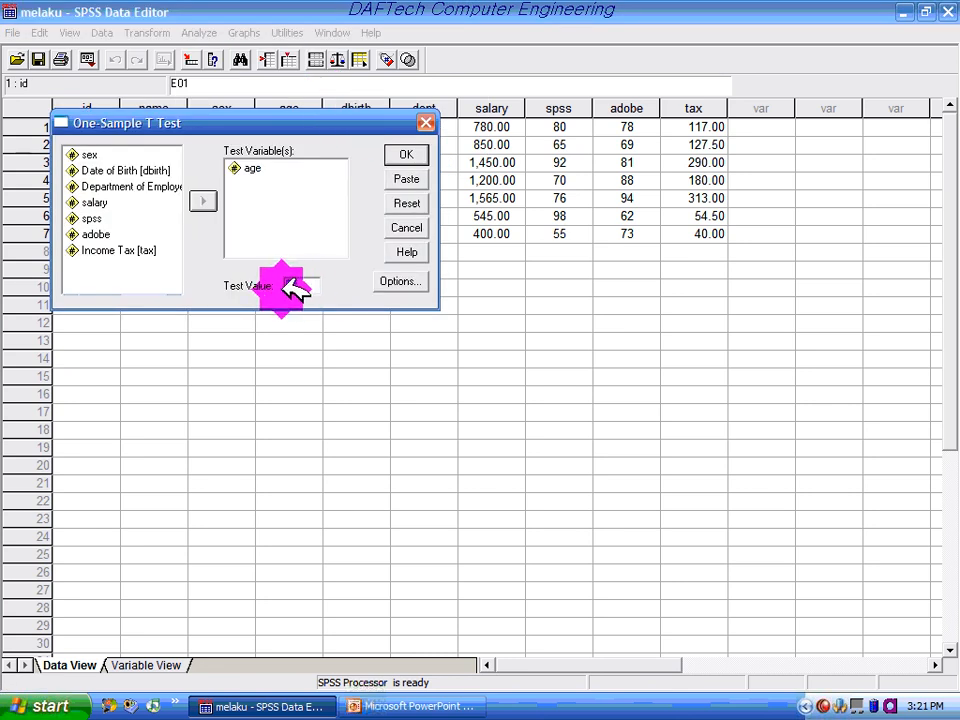
type("2")
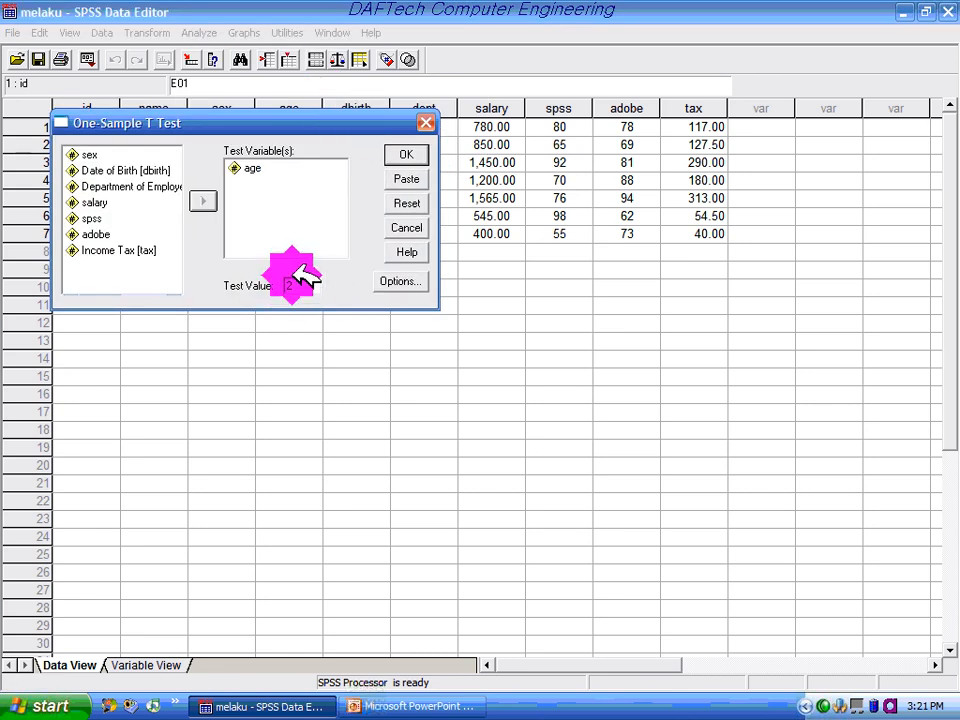
type("6")
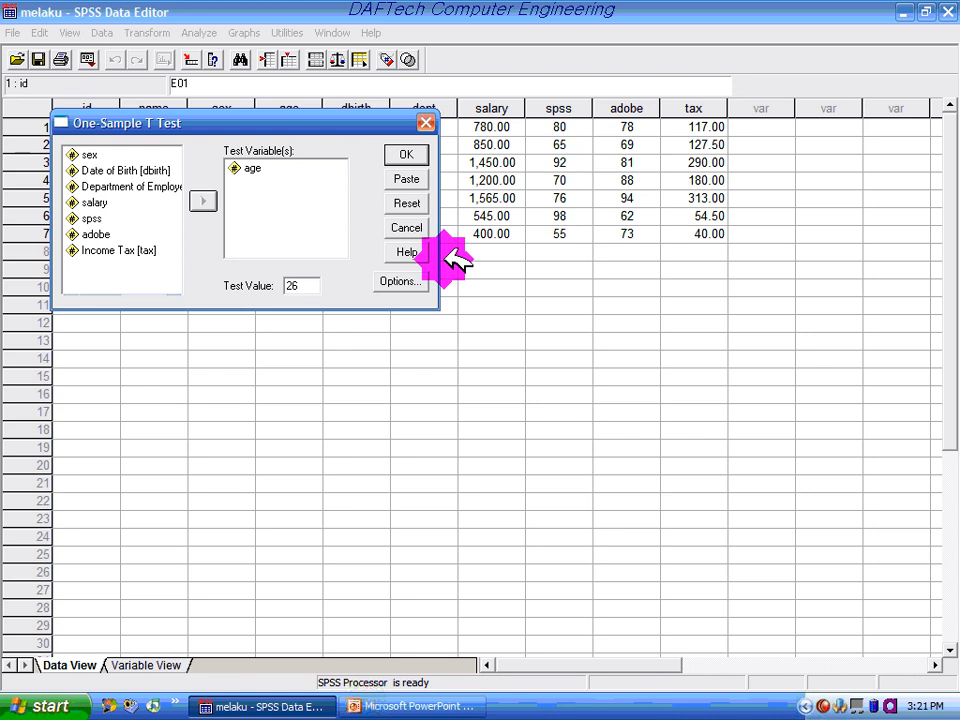
left_click(400, 281)
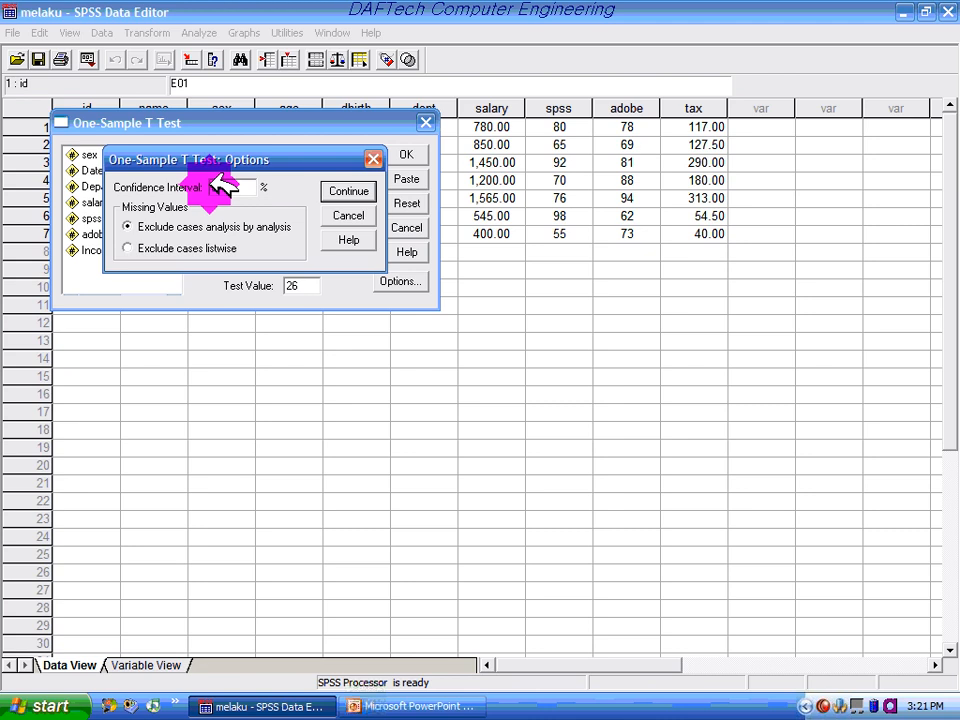
left_click(350, 191)
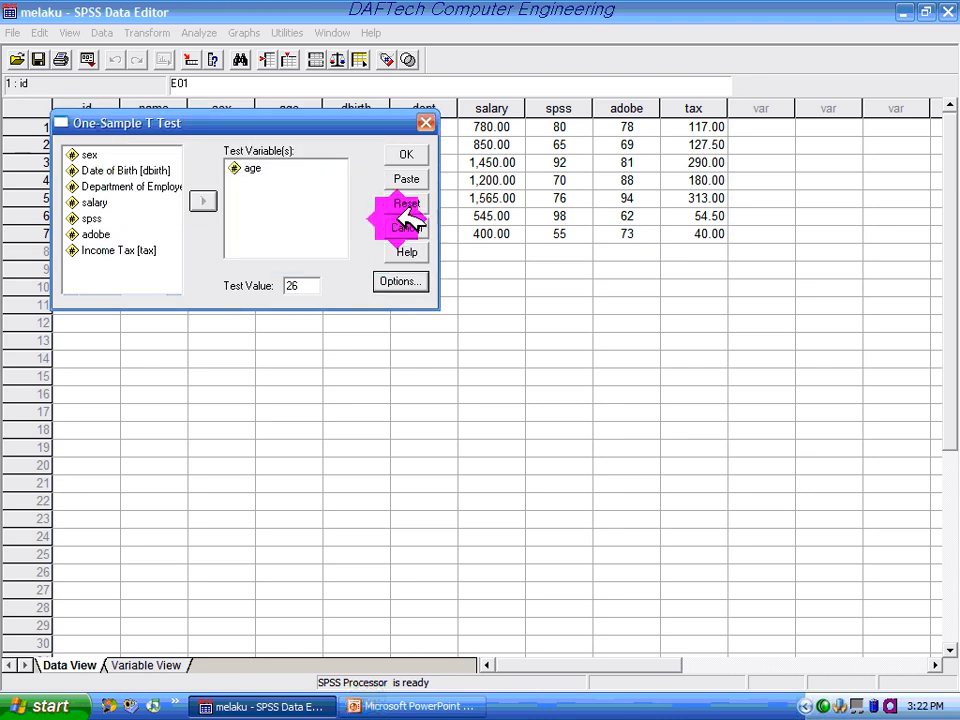
left_click(406, 156)
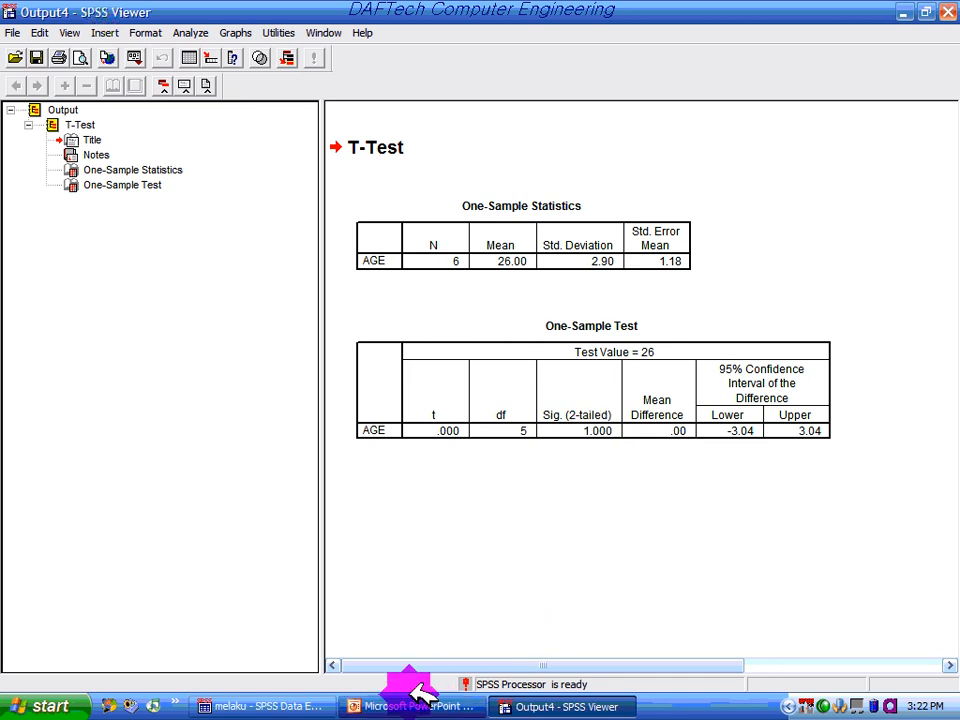
- Close the output without saving it and rerun the One-Sample T Test on age with a test value of 25.5
left_click(948, 12)
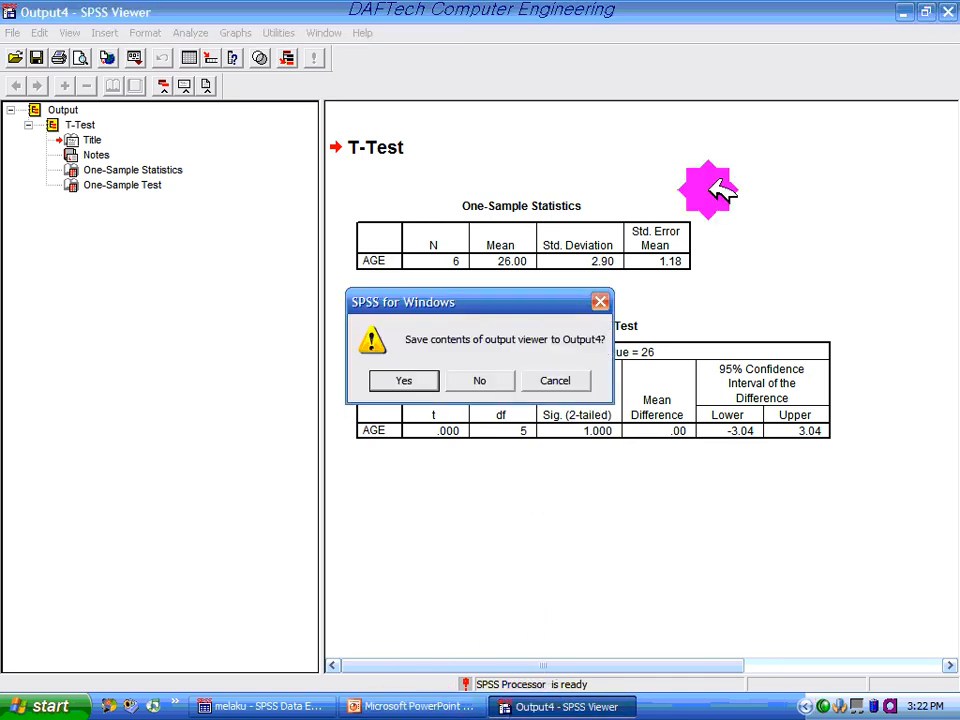
left_click(494, 374)
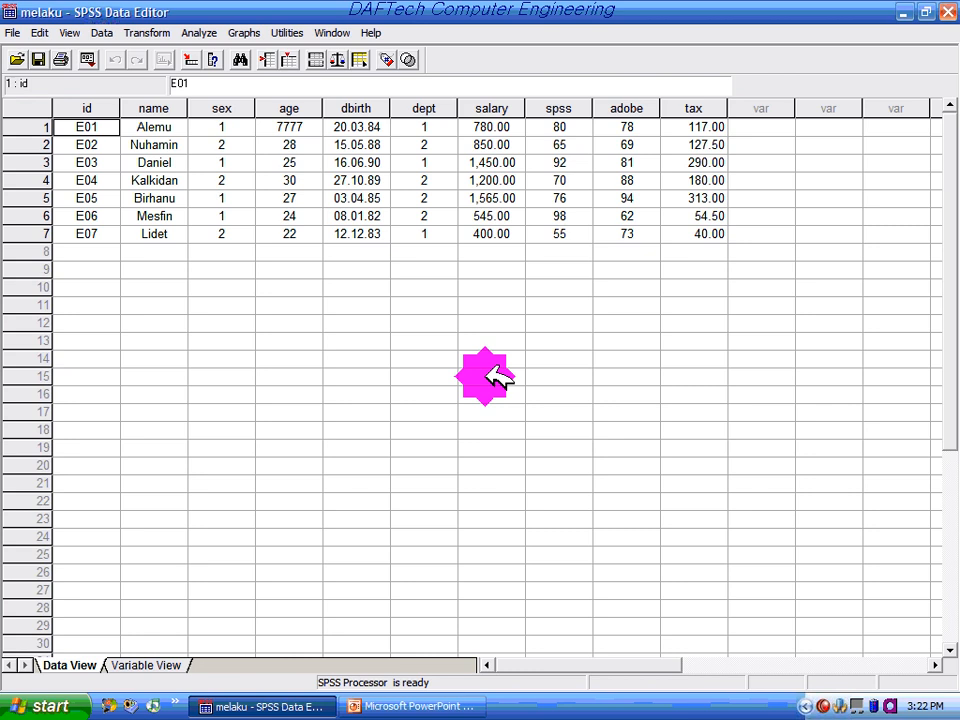
left_click(202, 28)
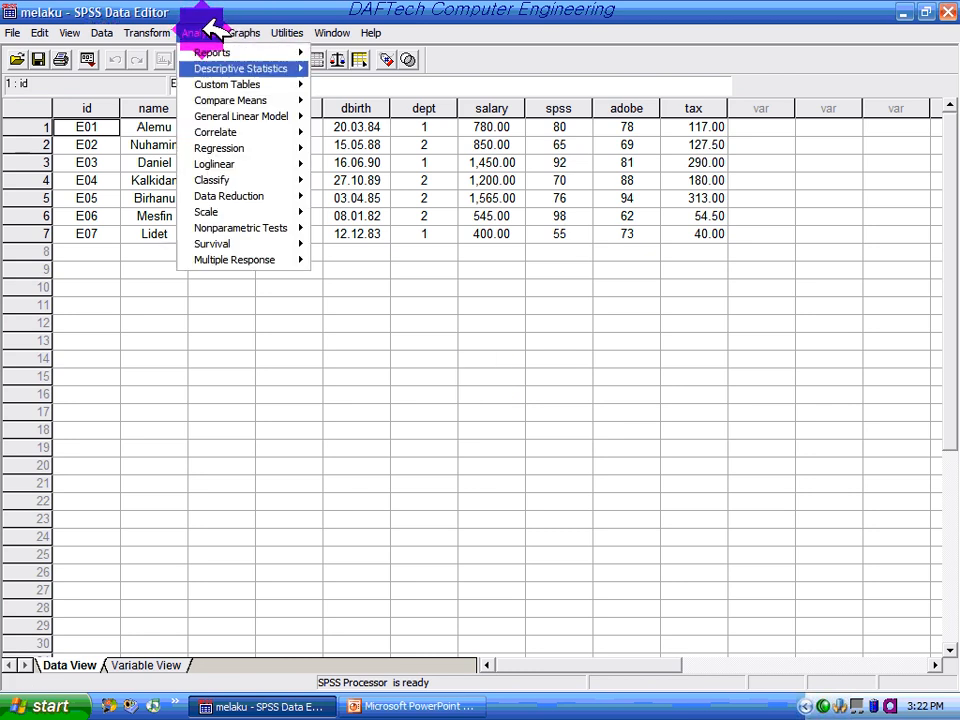
mouse_move(252, 101)
left_click(343, 115)
double_click(298, 286)
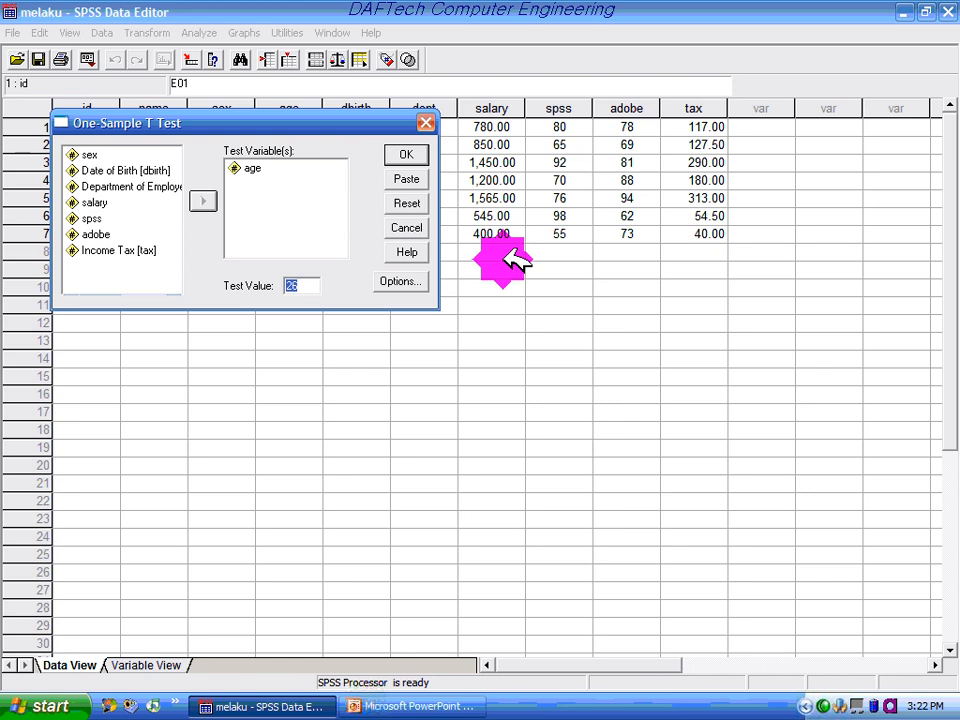
type("25.5")
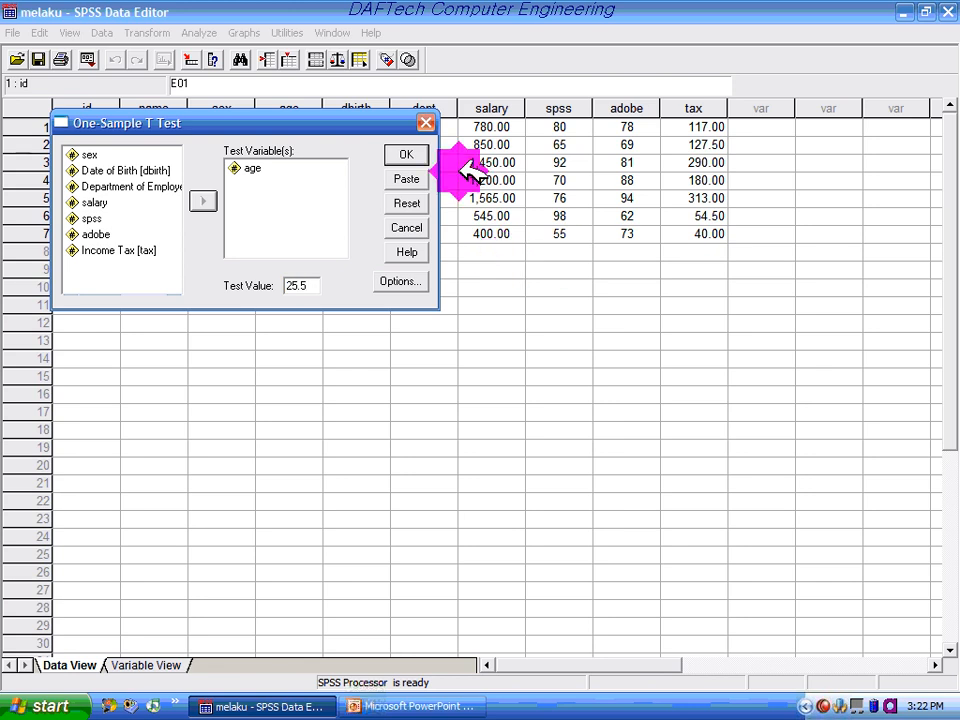
left_click(412, 155)
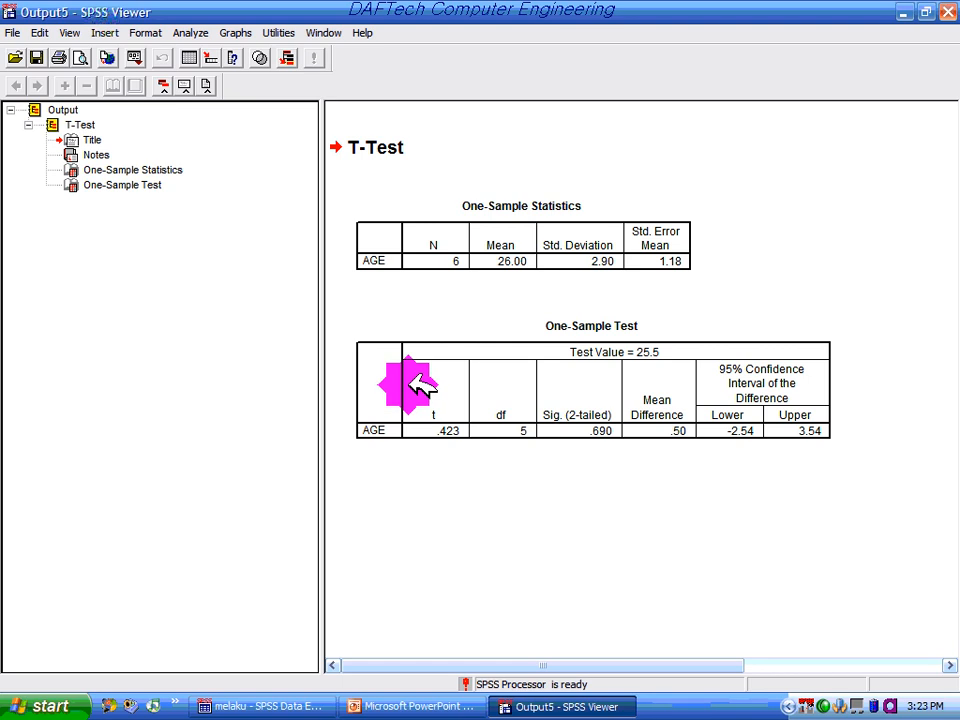
- Examine the t and Sig. (2-tailed) values for age in the One-Sample Test table
left_click_drag(421, 388, 470, 456)
left_click_drag(564, 380, 622, 466)
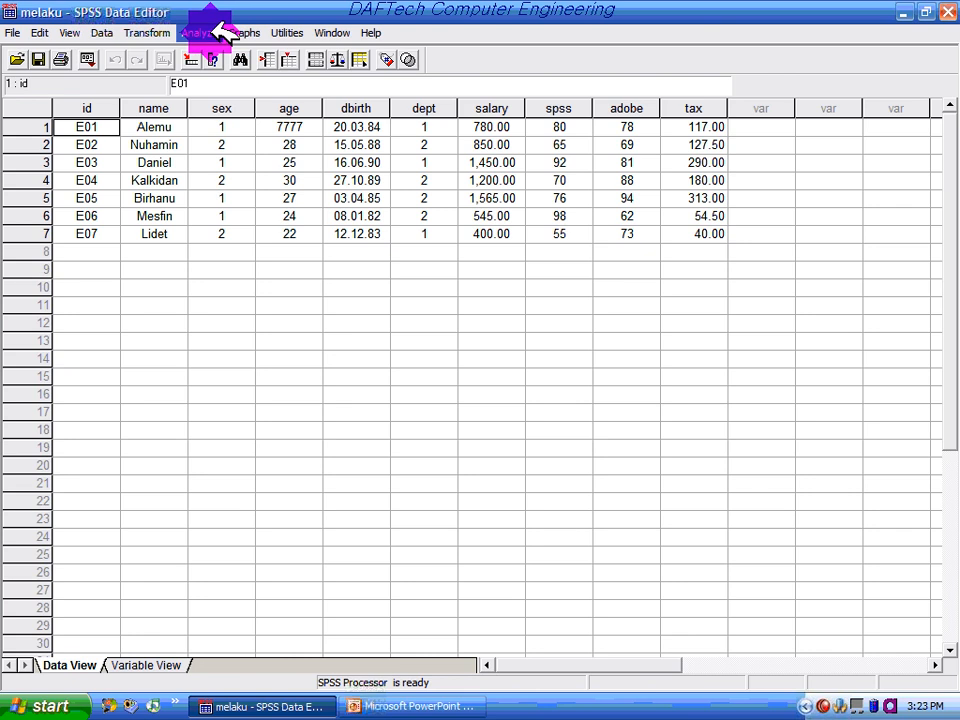
- Reset the One-Sample T Test settings and add spss as the test variable
left_click(205, 33)
mouse_move(232, 116)
left_click(366, 113)
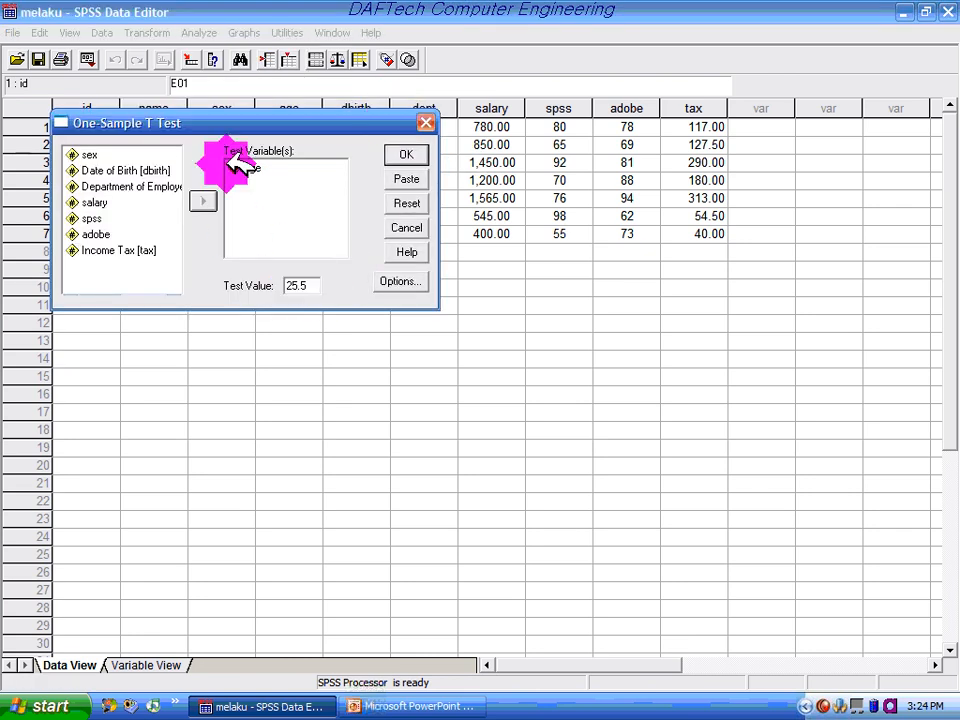
left_click(406, 203)
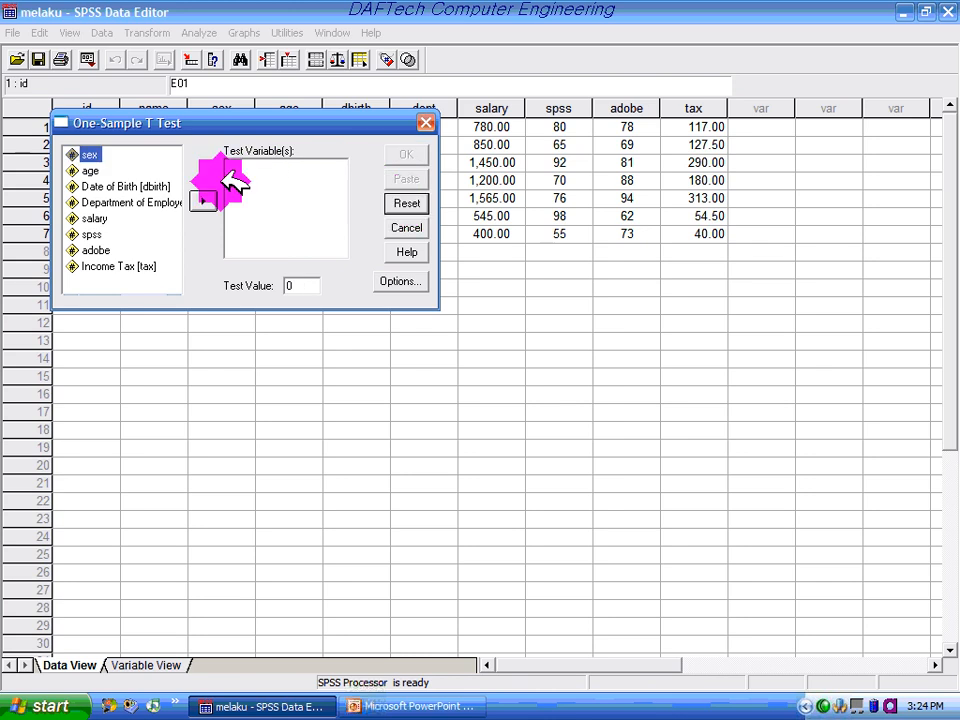
left_click(90, 234)
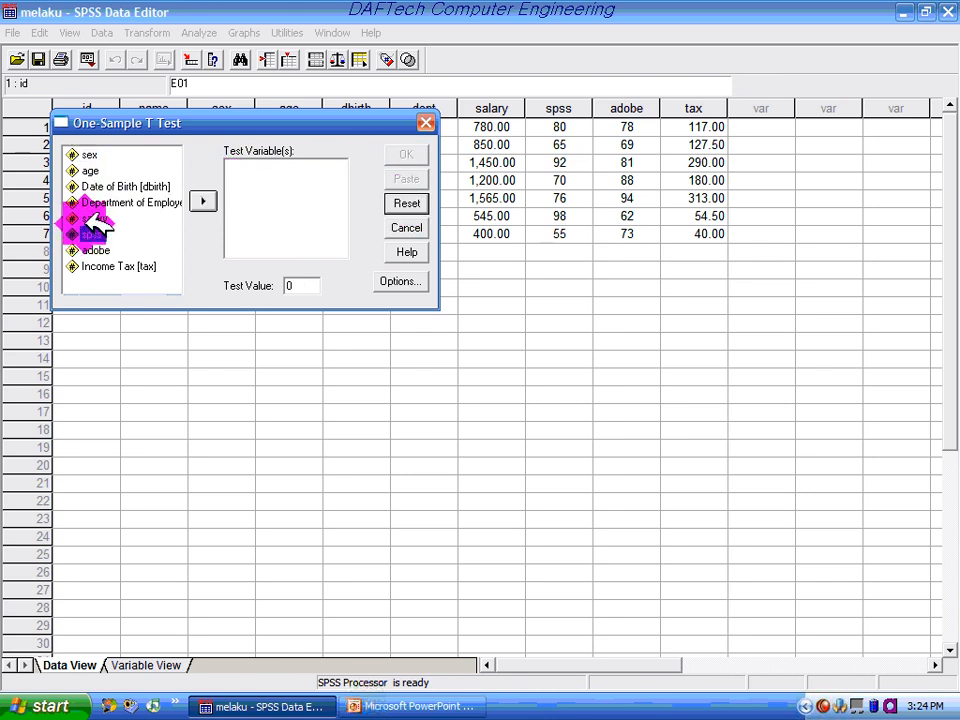
left_click(205, 200)
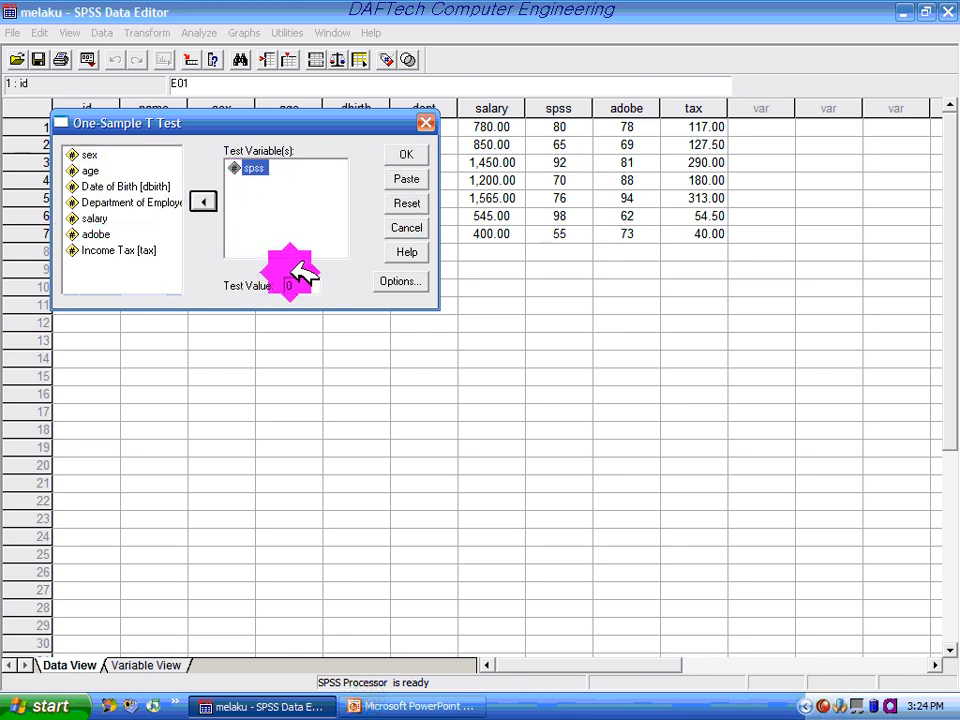
- Set the test value to 76, keep the confidence interval at 95%, and run the test on spss
left_click_drag(272, 283, 263, 277)
type("77")
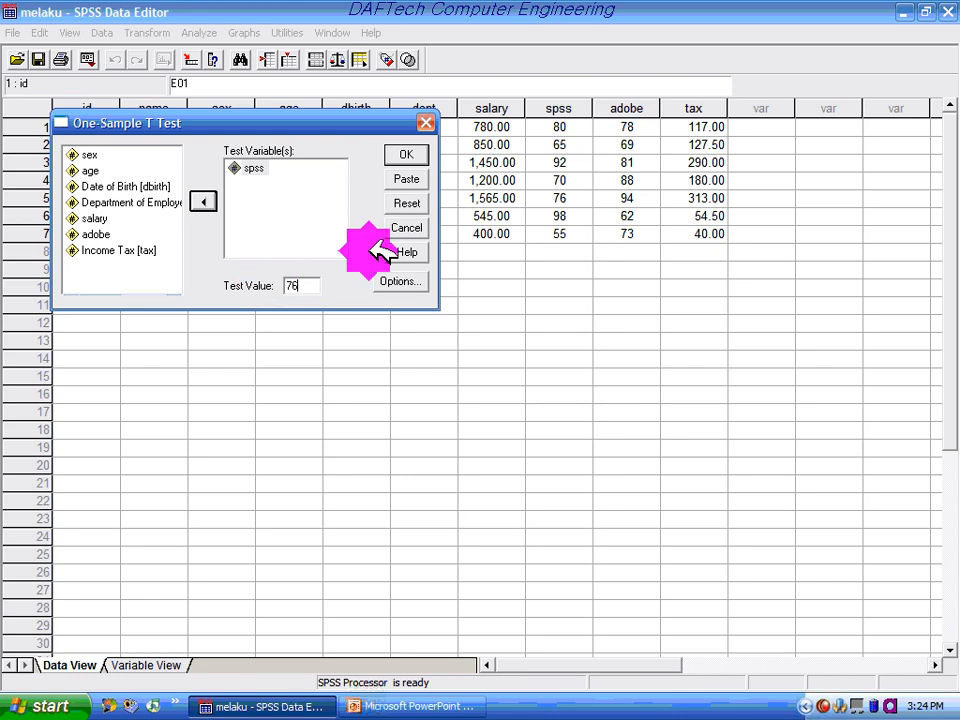
left_click(396, 280)
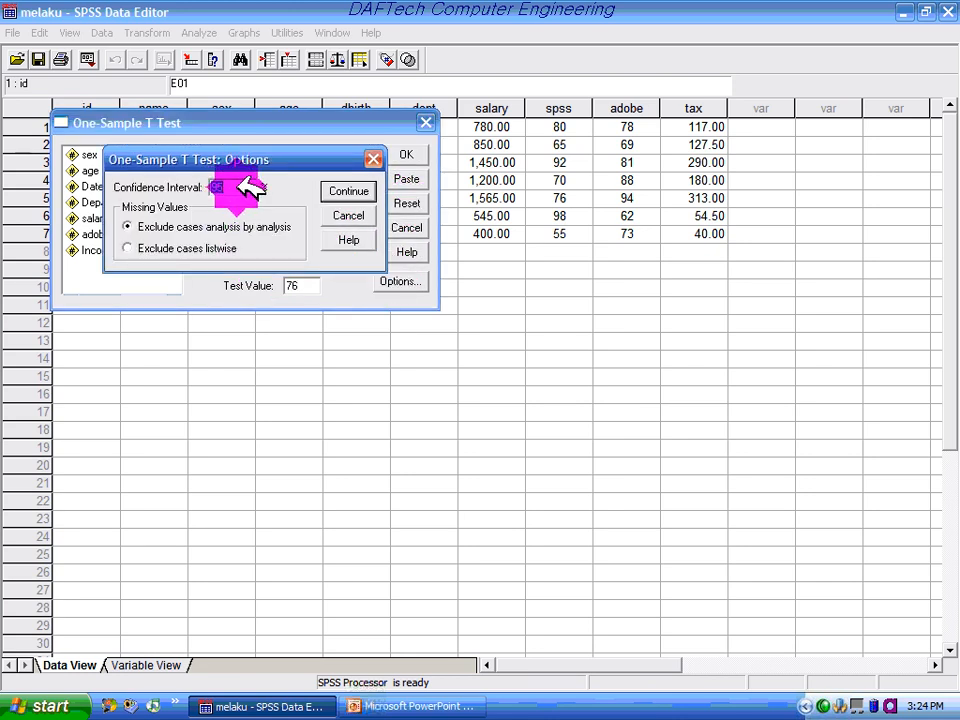
left_click(349, 191)
left_click(408, 155)
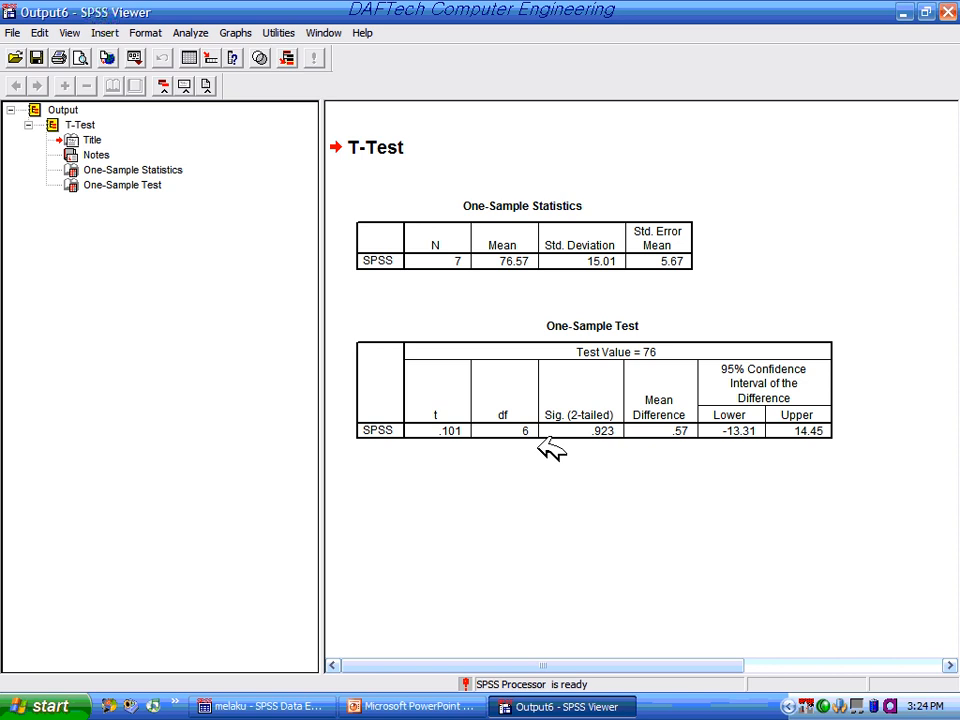
- Examine the t and Sig. (2-tailed) values for spss in the One-Sample Test table
left_click_drag(424, 393, 466, 471)
mouse_move(558, 375)
left_mouse_down()
mouse_move(606, 474)
mouse_move(618, 462)
left_mouse_up()
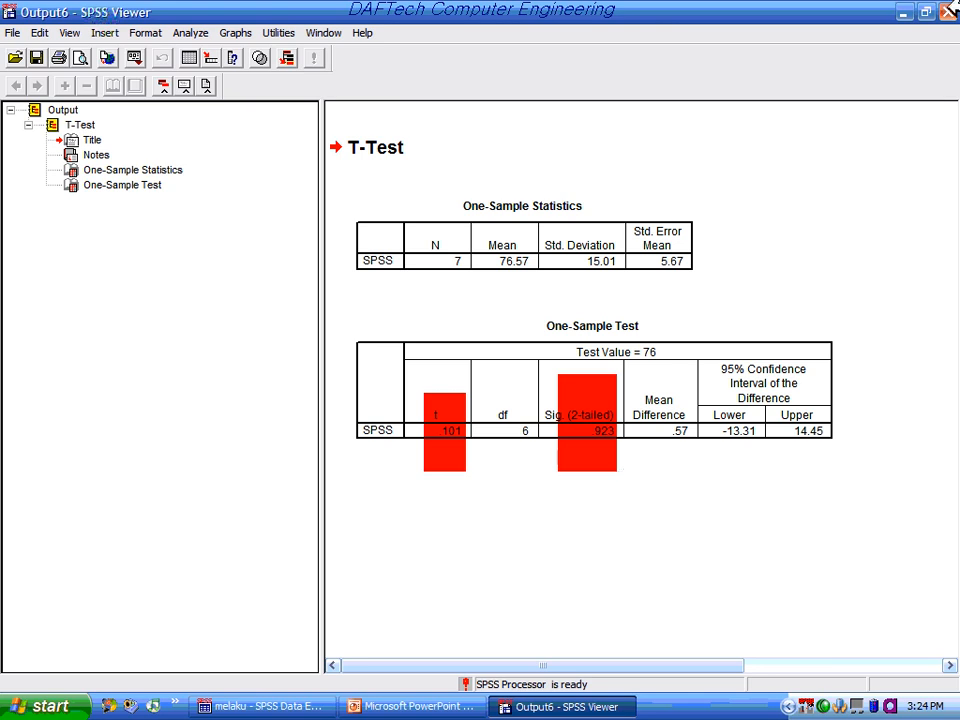
left_click(640, 203)
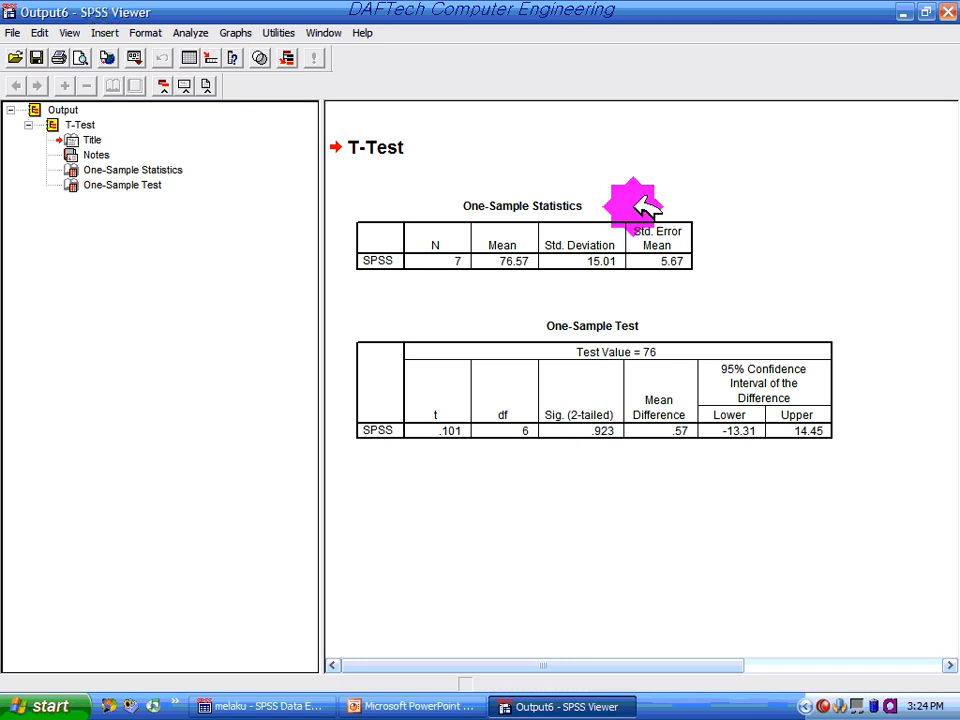
- Close the spss test output without saving it to a file
left_click(946, 12)
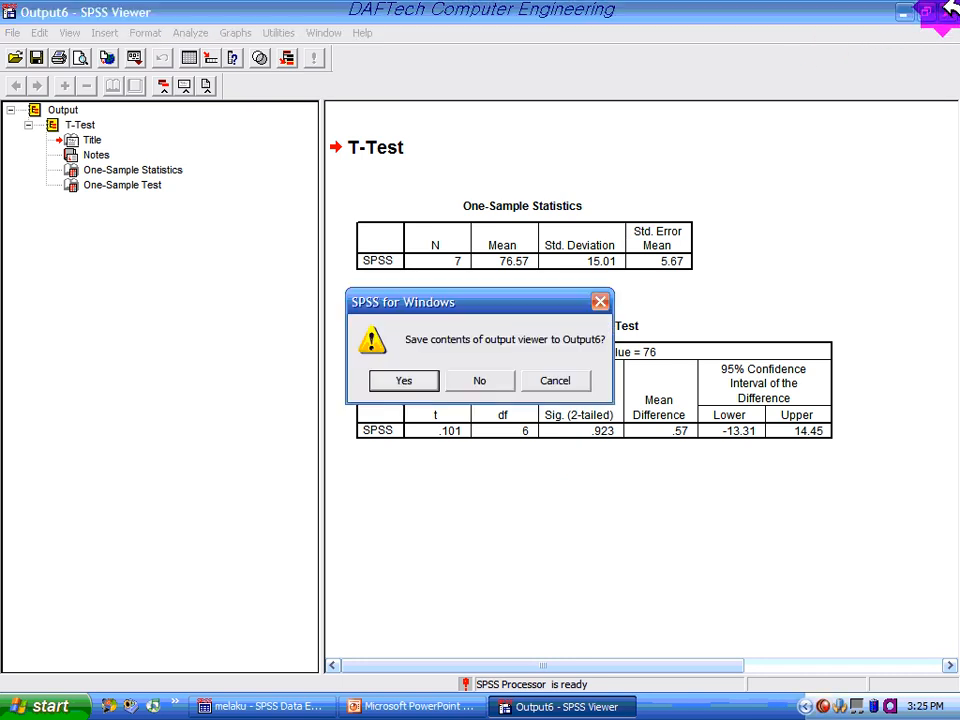
left_click(432, 377)
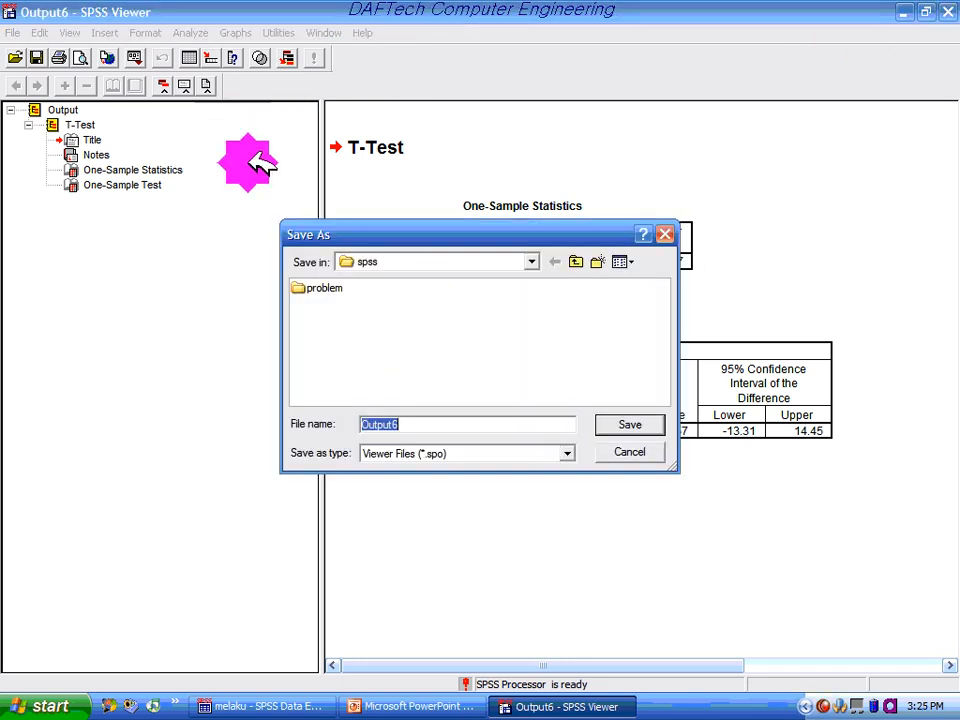
left_click(650, 452)
- Rerun the One-Sample T Test on spss with a test value of 80
left_click(199, 32)
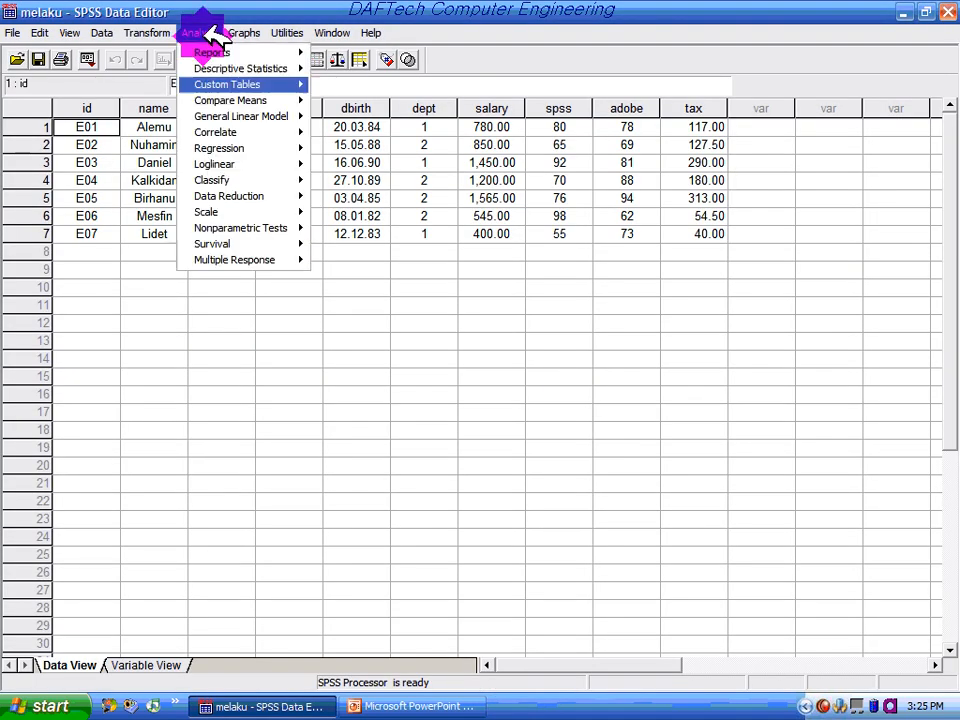
mouse_move(265, 100)
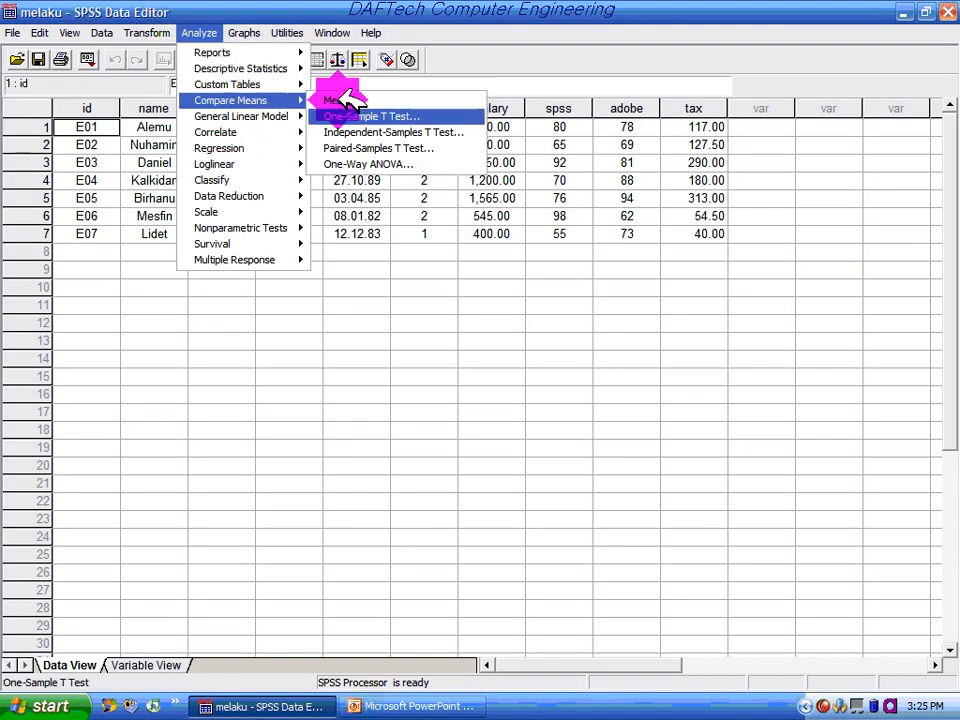
left_click(358, 117)
double_click(311, 284)
key("BackSpace")
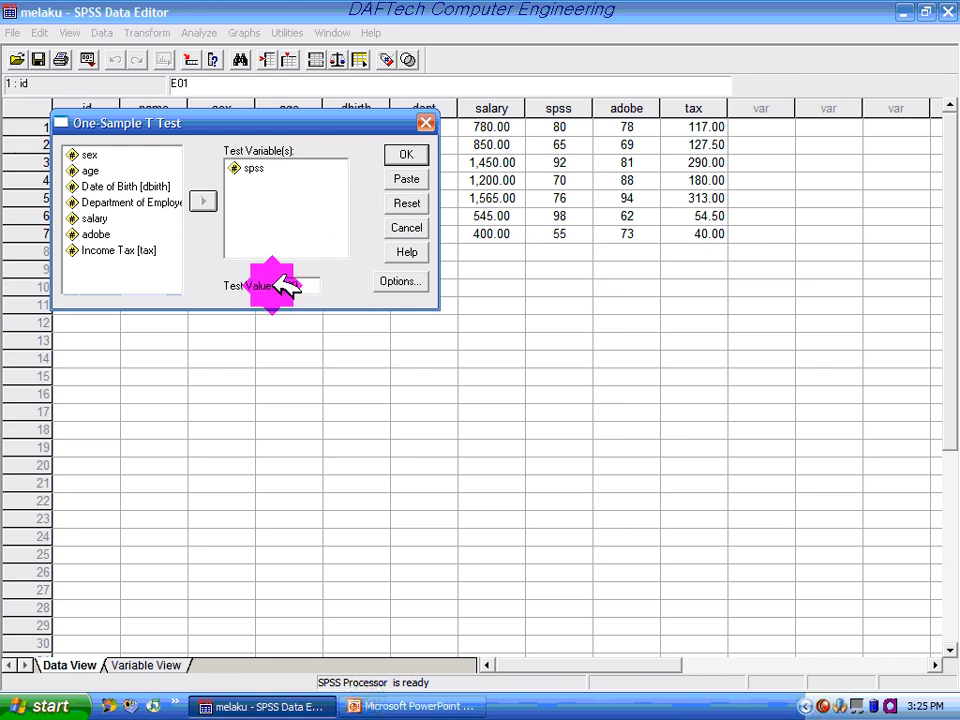
type("80")
left_click(405, 154)
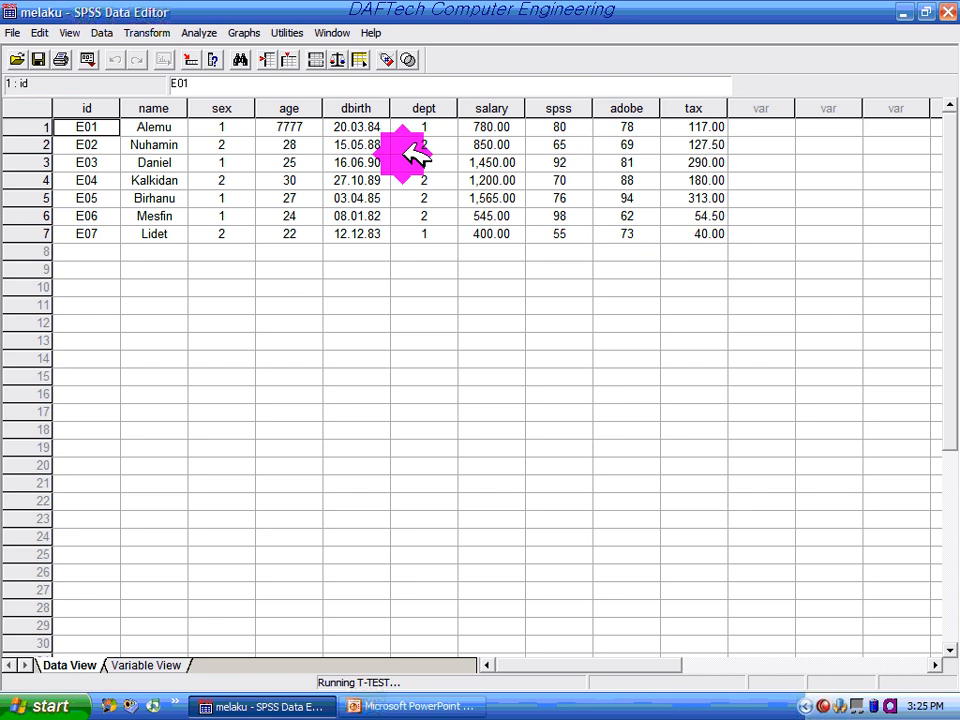